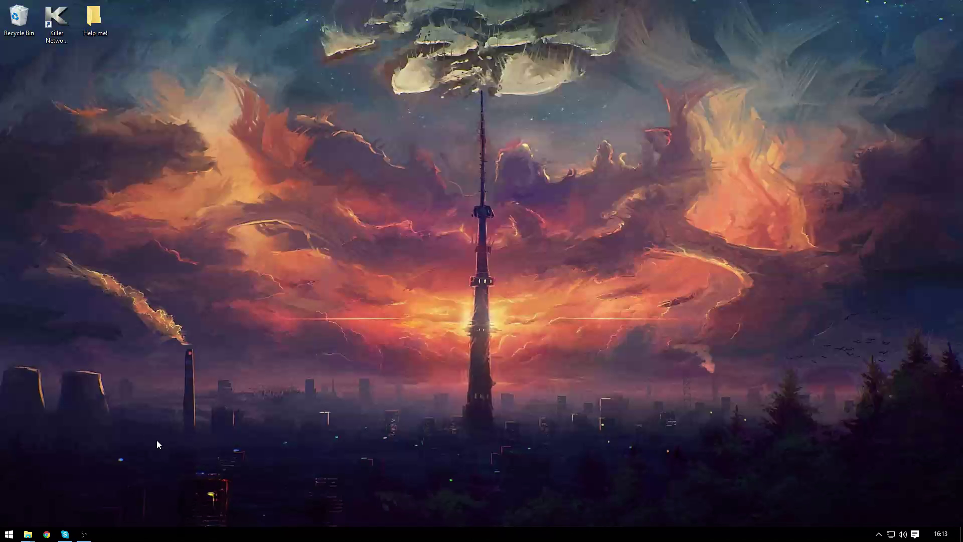
Open the Start menu to show the Common and Games tile groups
{"action": "key", "text": "super"}
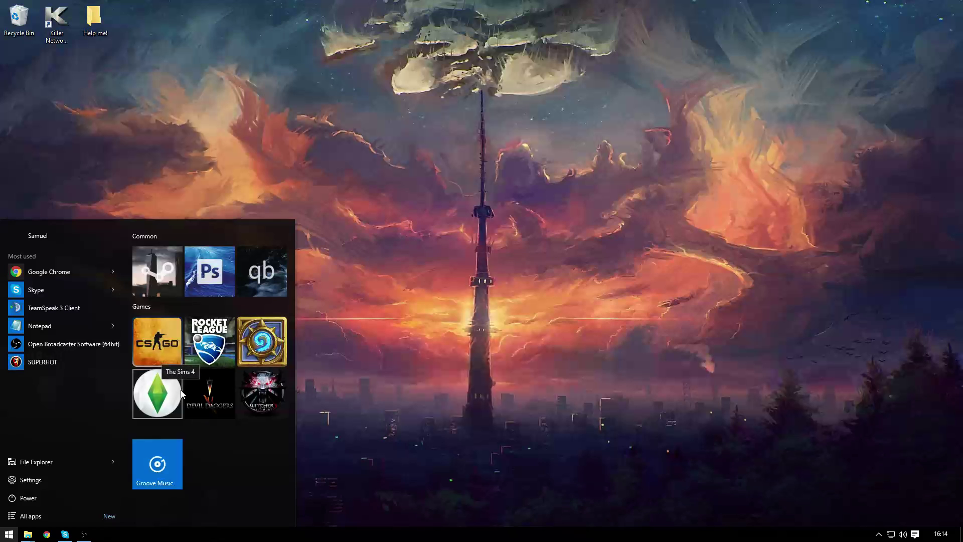
Keep The Sims 4 tile at medium size
{"action": "right_click", "coordinate": [165, 441]}
{"action": "right_click", "coordinate": [164, 386]}
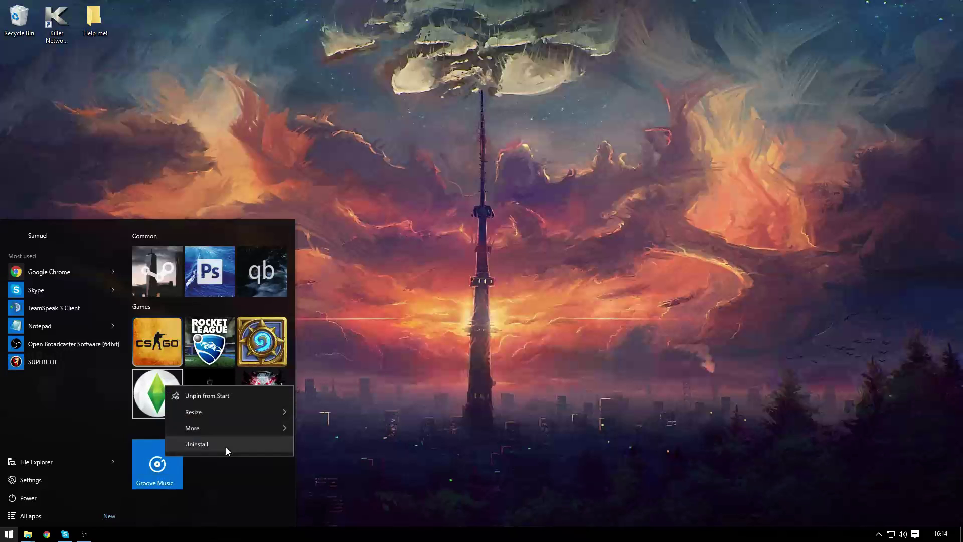
{"action": "mouse_move", "coordinate": [273, 414]}
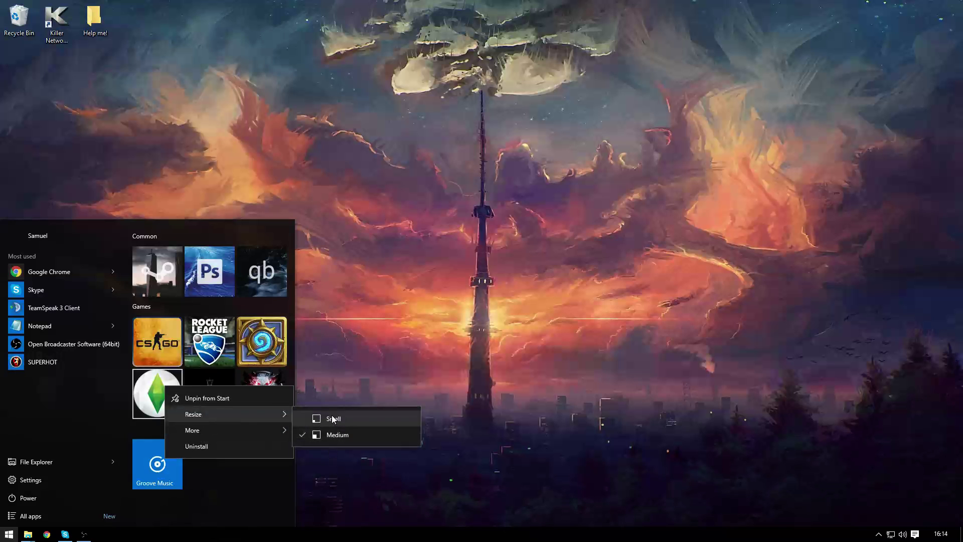
{"action": "left_click", "coordinate": [219, 489]}
Resize the Groove Music tile to wide, then back to medium
{"action": "right_click", "coordinate": [161, 470]}
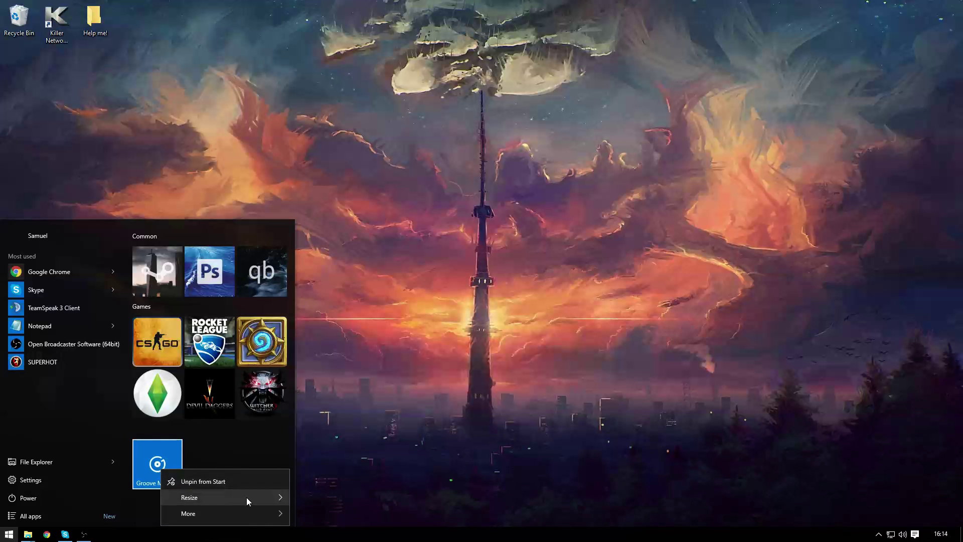
{"action": "mouse_move", "coordinate": [246, 497]}
{"action": "left_click", "coordinate": [331, 478]}
{"action": "right_click", "coordinate": [203, 468]}
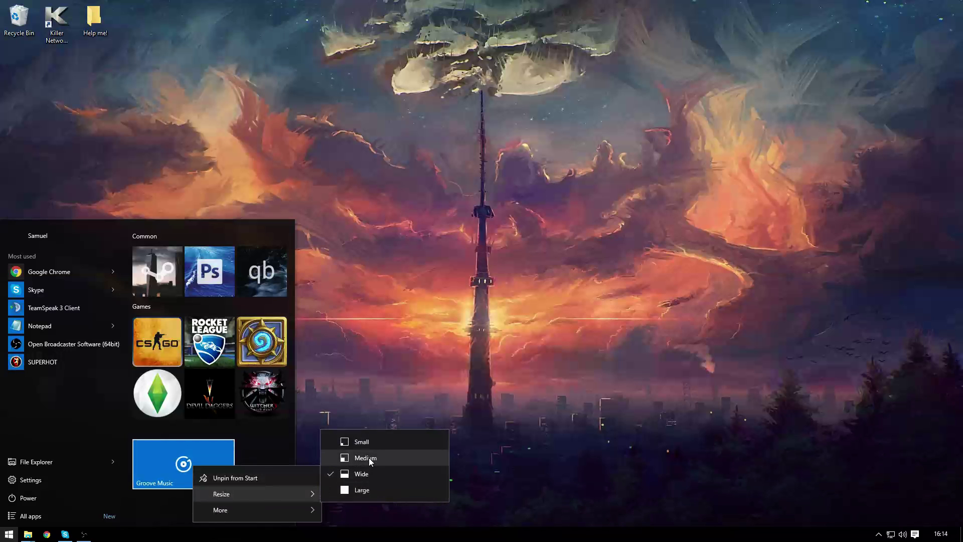
{"action": "left_click", "coordinate": [369, 458]}
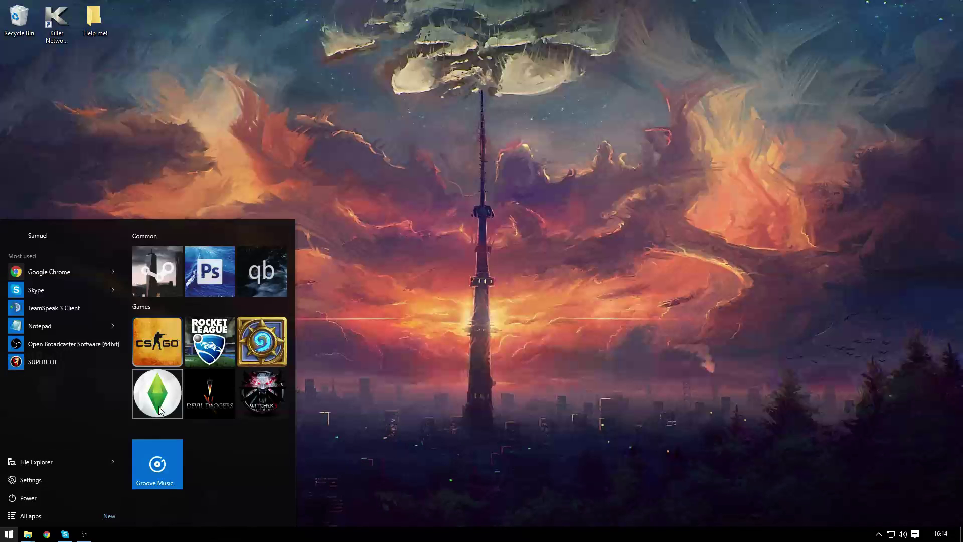
Launch Devil Daggers from its Start tile, then exit it from the main menu
{"action": "left_click", "coordinate": [204, 400]}
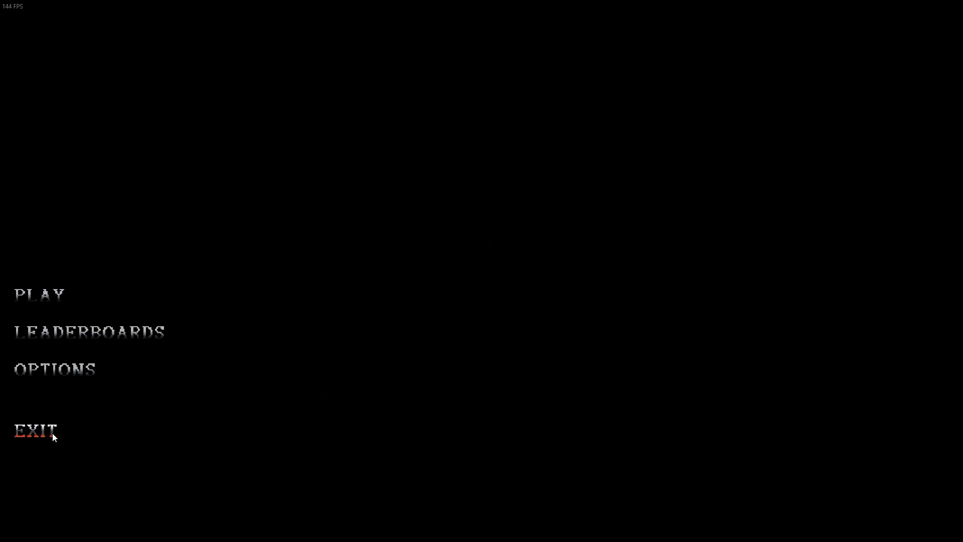
{"action": "left_click", "coordinate": [51, 433]}
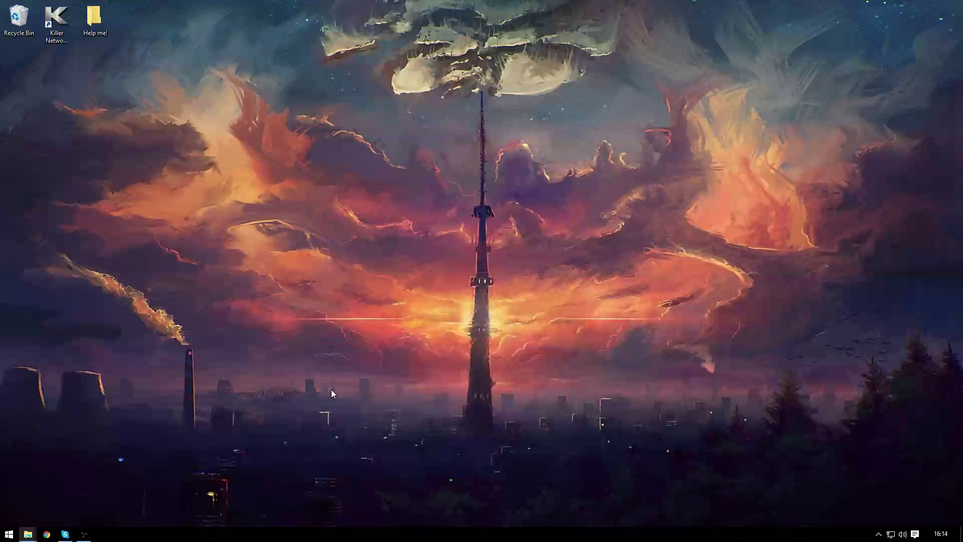
Search for Steam in the Start menu and launch it
{"action": "key", "text": "super"}
{"action": "type", "text": "steam"}
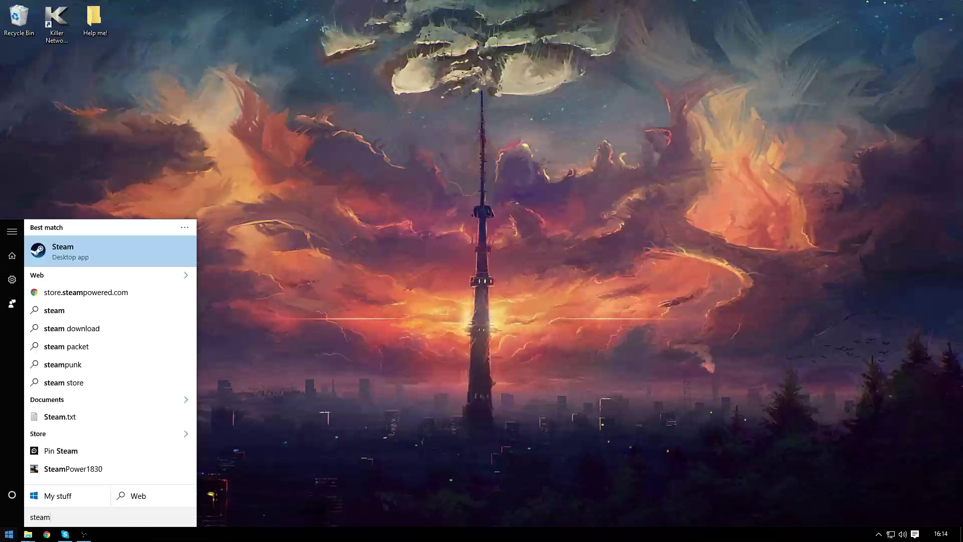
{"action": "key", "text": "Return"}
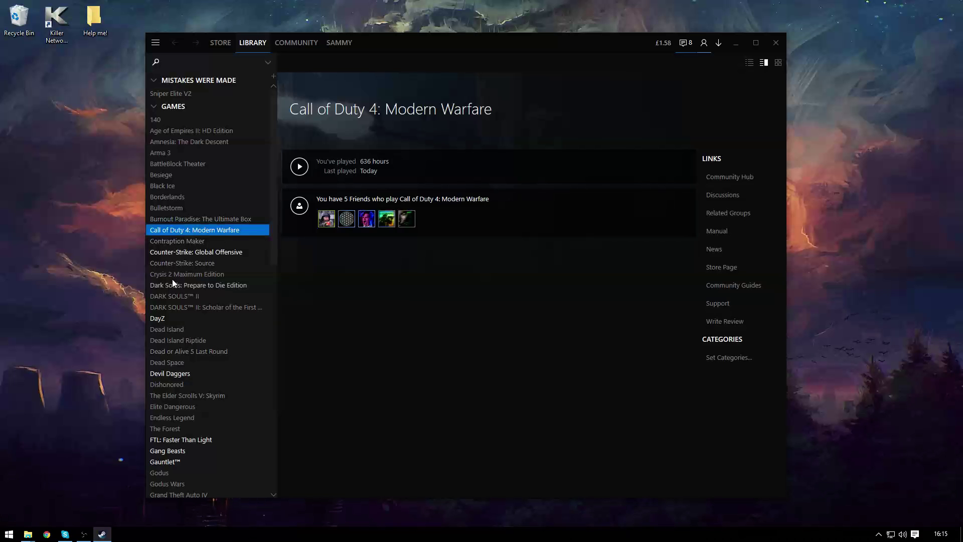
Create a desktop shortcut for Call of Duty 4 from its Steam properties
{"action": "right_click", "coordinate": [188, 230]}
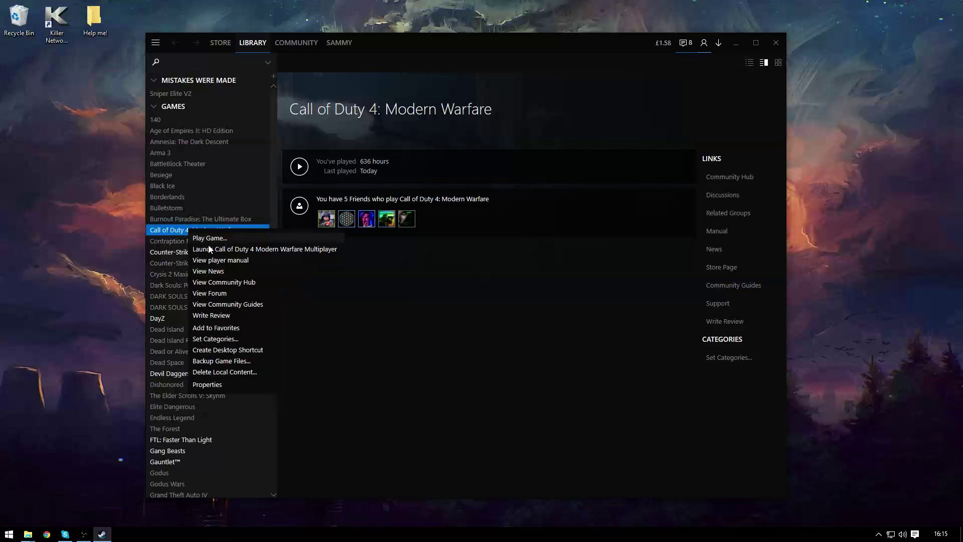
{"action": "left_click", "coordinate": [221, 383]}
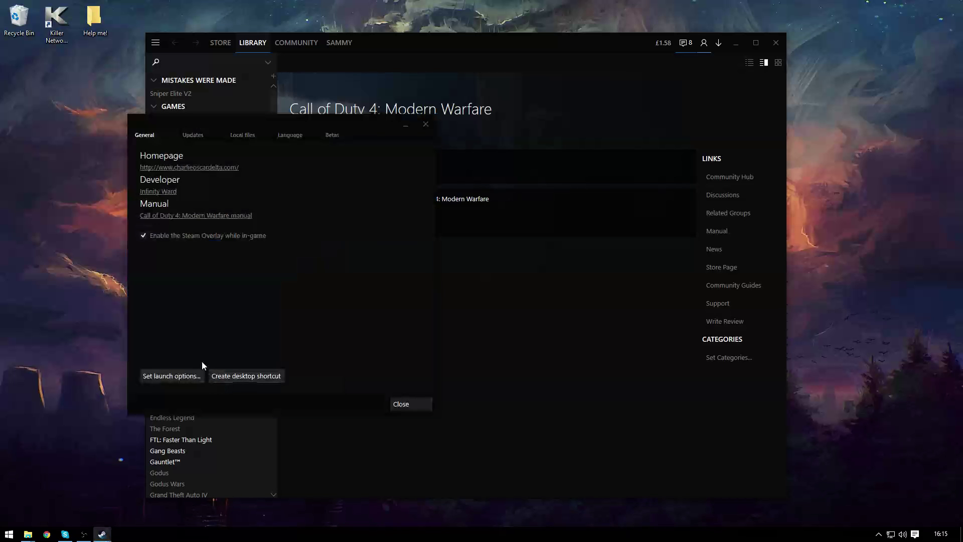
{"action": "left_click", "coordinate": [239, 377]}
{"action": "left_click", "coordinate": [239, 377]}
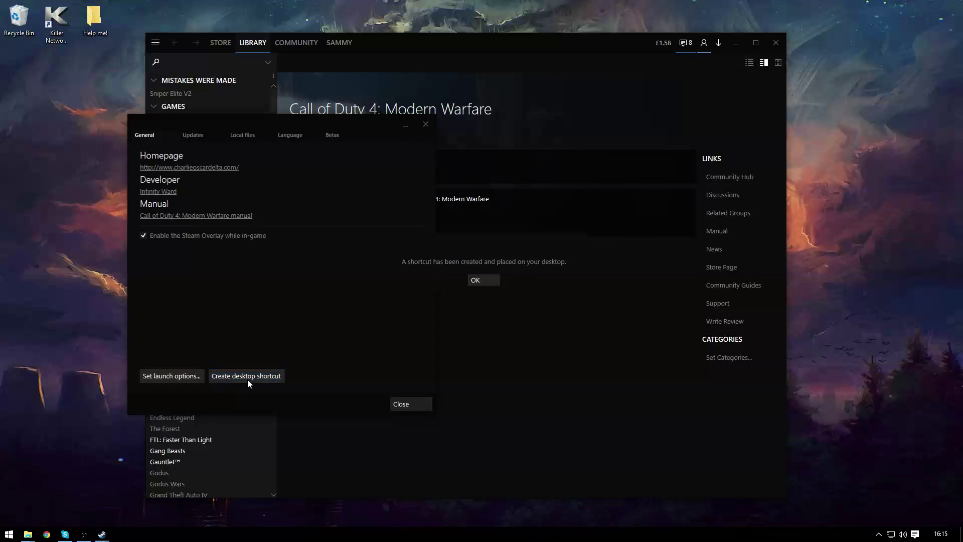
{"action": "left_click", "coordinate": [490, 278]}
{"action": "left_click", "coordinate": [401, 403]}
Close Steam and move the Call of Duty 4 desktop shortcut into the Customize folder
{"action": "left_click", "coordinate": [775, 43]}
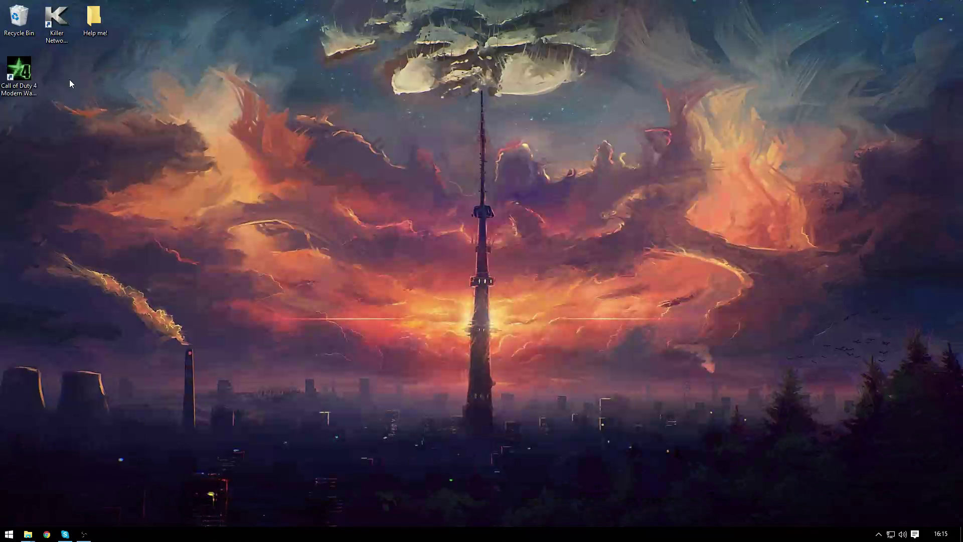
{"action": "right_click", "coordinate": [20, 81]}
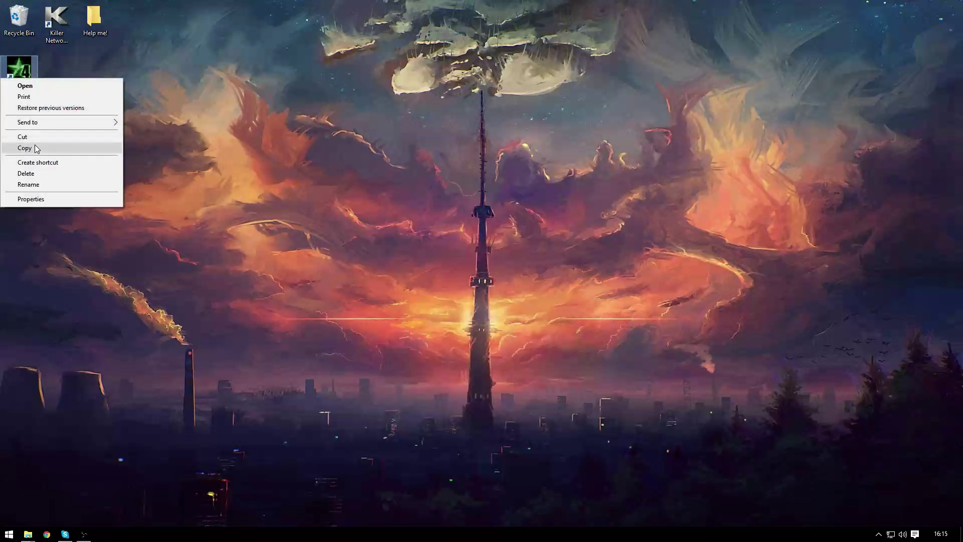
{"action": "left_click", "coordinate": [38, 139]}
{"action": "mouse_move", "coordinate": [28, 533]}
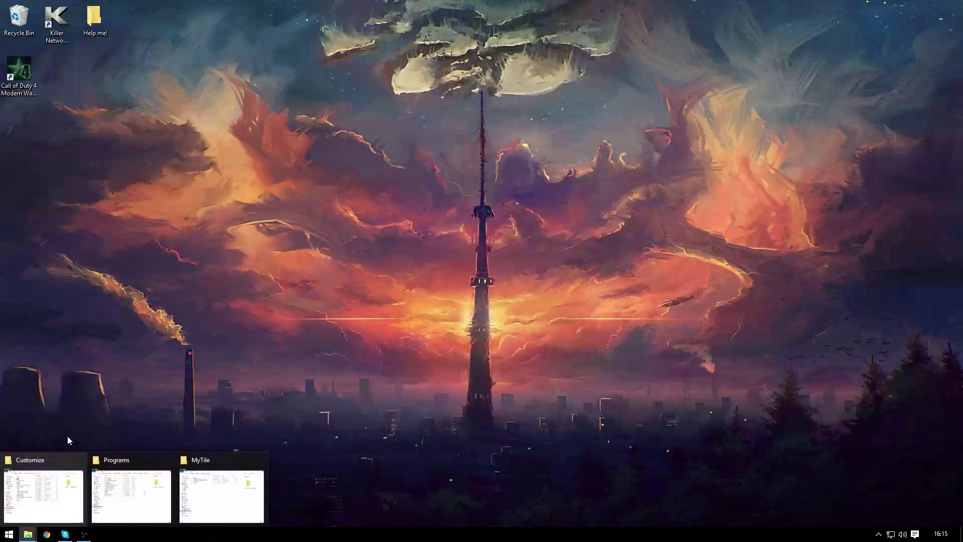
{"action": "left_click", "coordinate": [43, 494]}
{"action": "left_click_drag", "start_coordinate": [247, 134], "coordinate": [207, 76]}
{"action": "right_click", "coordinate": [160, 320]}
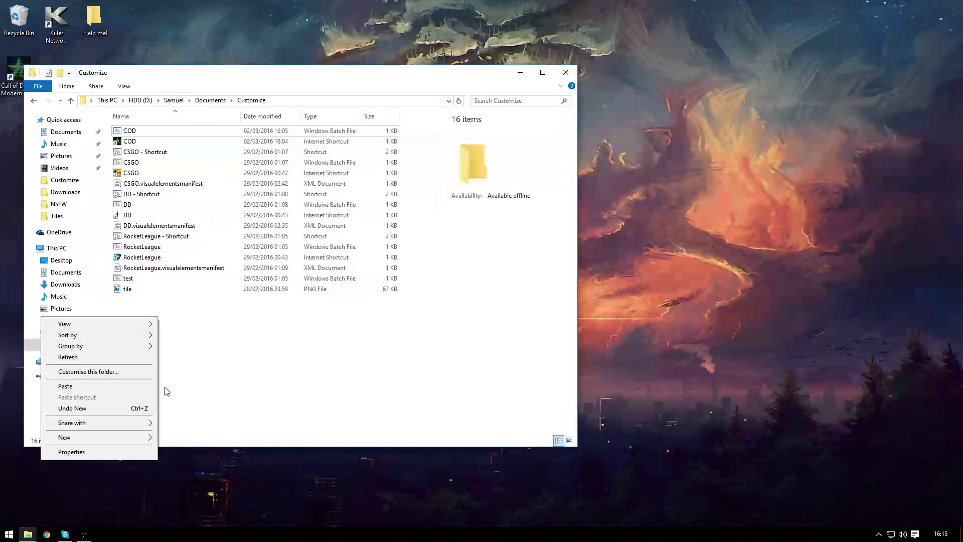
{"action": "left_click", "coordinate": [113, 381]}
Delete the old COD batch file and COD internet shortcut
{"action": "left_click", "coordinate": [163, 134]}
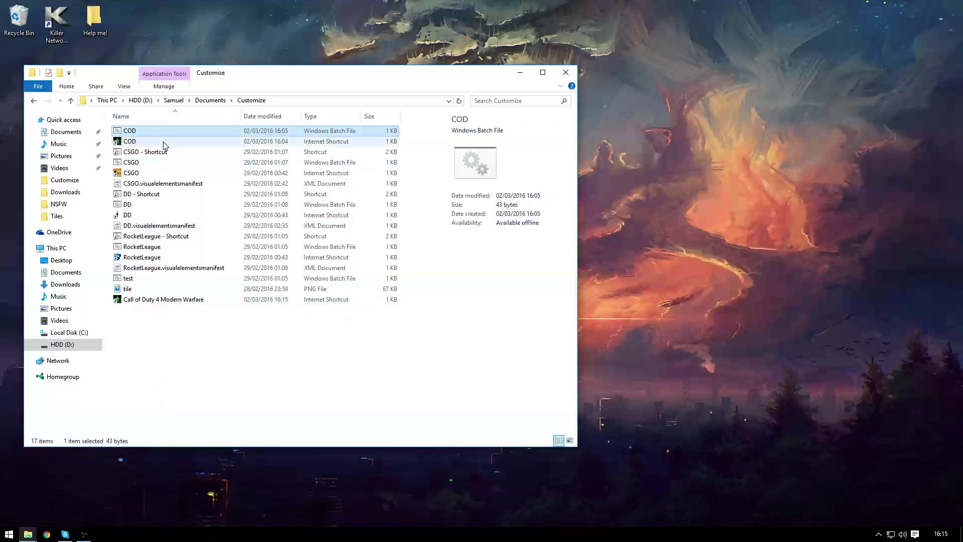
{"action": "left_click", "coordinate": [163, 142], "text": "ctrl"}
{"action": "key", "text": "Delete"}
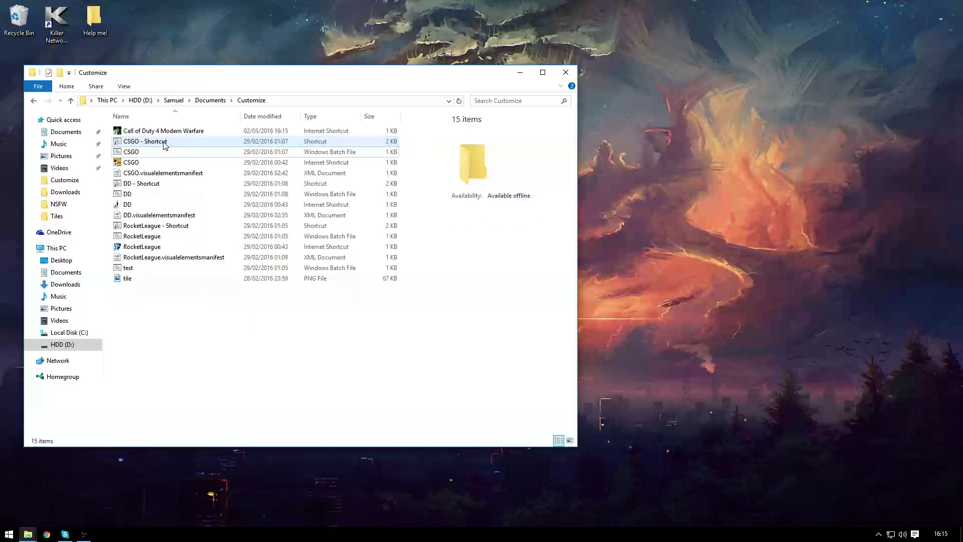
Rename the Call of Duty 4 shortcut to COD
{"action": "left_click", "coordinate": [165, 131]}
{"action": "right_click", "coordinate": [169, 131]}
{"action": "left_click", "coordinate": [83, 233]}
{"action": "left_click", "coordinate": [165, 128]}
{"action": "right_click", "coordinate": [166, 130]}
{"action": "left_click", "coordinate": [164, 236]}
{"action": "type", "text": "COD"}
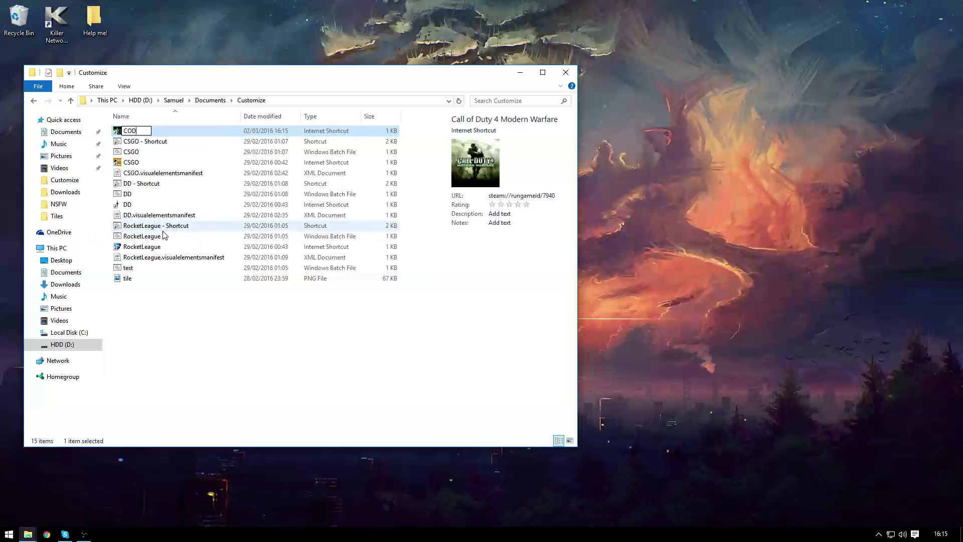
{"action": "left_click", "coordinate": [145, 351]}
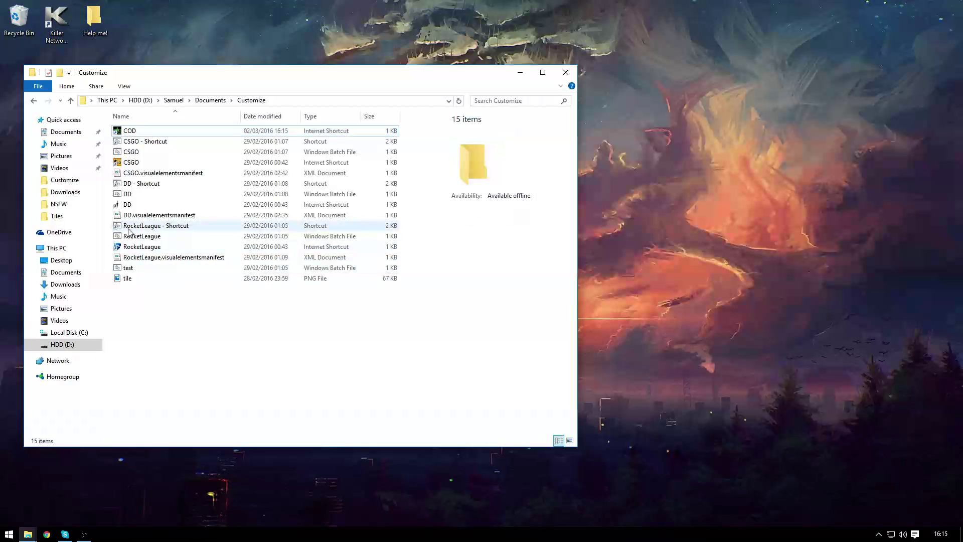
Edit the test batch file in Notepad so its start command uses COD.url instead of RocketLeague.url
{"action": "right_click", "coordinate": [130, 271]}
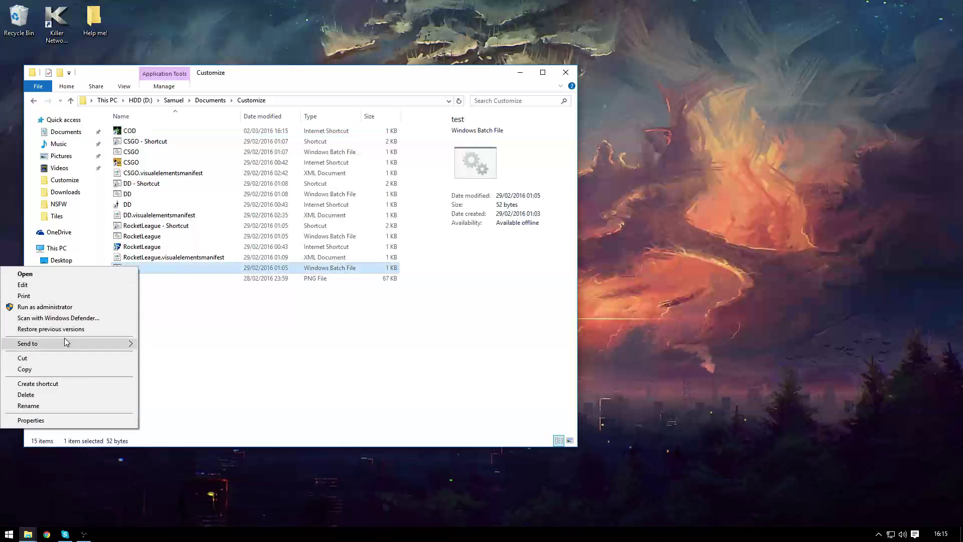
{"action": "left_click", "coordinate": [25, 284]}
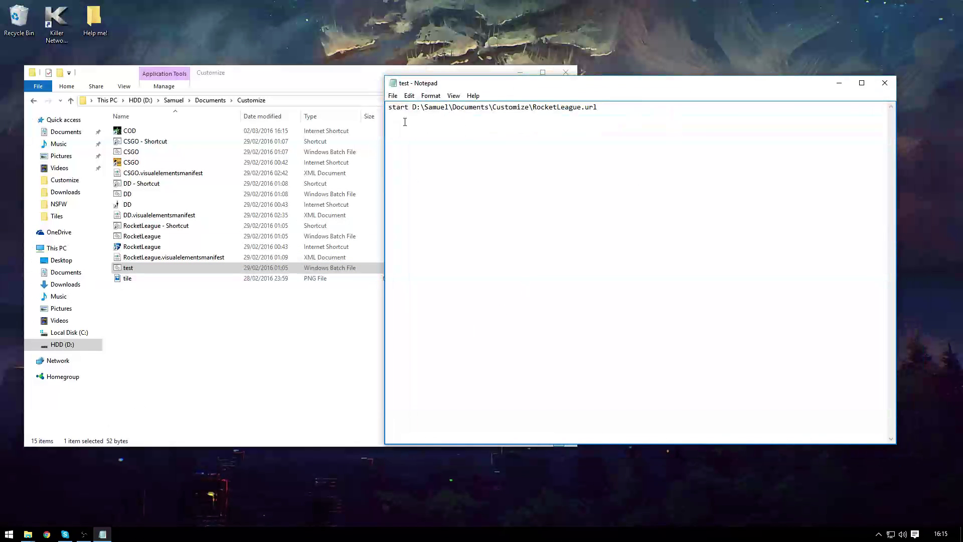
{"action": "left_click_drag", "start_coordinate": [391, 109], "coordinate": [430, 110]}
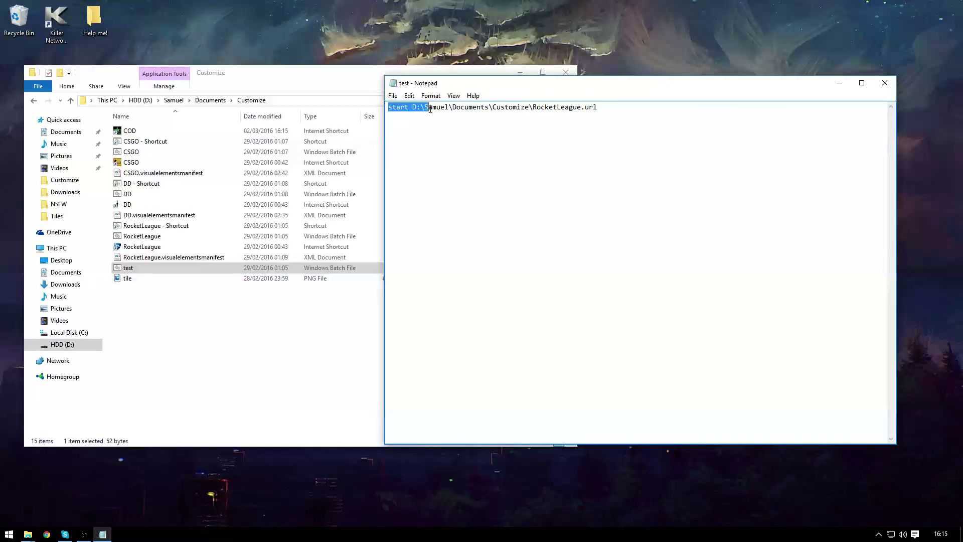
{"action": "left_click", "coordinate": [392, 109]}
{"action": "left_click_drag", "start_coordinate": [414, 108], "coordinate": [555, 108]}
{"action": "double_click", "coordinate": [546, 109]}
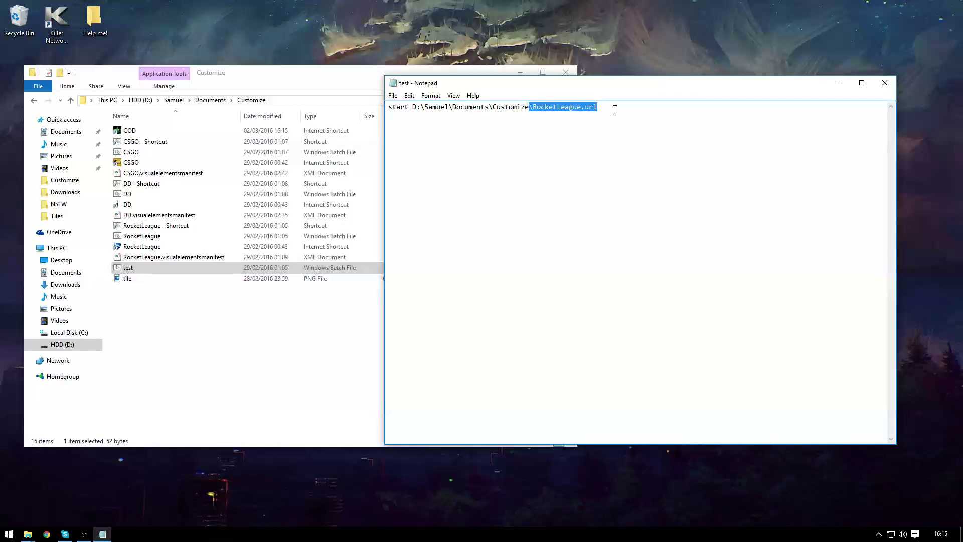
{"action": "double_click", "coordinate": [576, 109]}
{"action": "type", "text": "\\"}
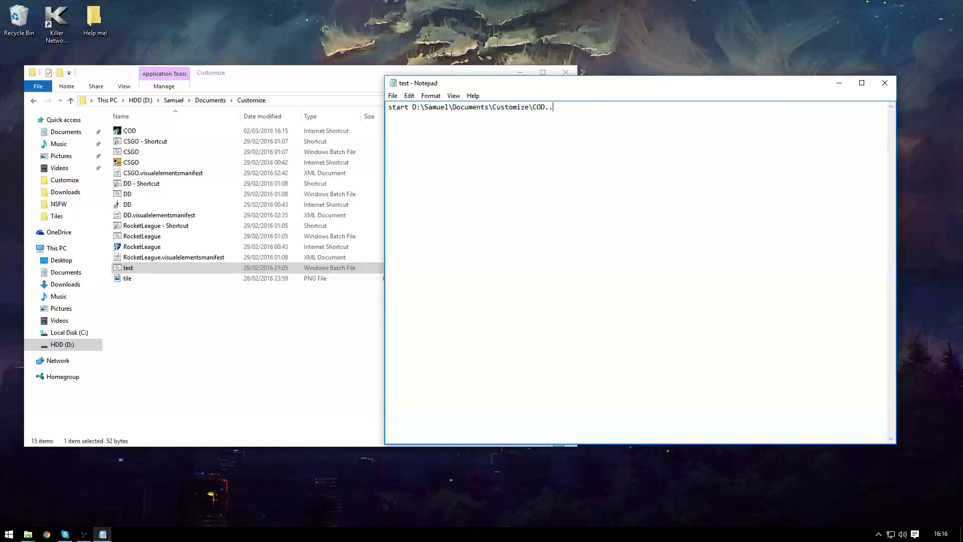
Save the script as COD.bat with the All Files type, then close Notepad
{"action": "left_click", "coordinate": [393, 95]}
{"action": "left_click", "coordinate": [374, 140]}
{"action": "left_click", "coordinate": [482, 333]}
{"action": "left_click", "coordinate": [476, 346]}
{"action": "left_click", "coordinate": [489, 320]}
{"action": "key", "text": "BackSpace"}
{"action": "key", "text": "BackSpace"}
{"action": "key", "text": "BackSpace"}
{"action": "key", "text": "BackSpace"}
{"action": "type", "text": "COD.bat"}
{"action": "key", "text": "Return"}
{"action": "left_click", "coordinate": [862, 83]}
{"action": "left_click", "coordinate": [951, 5]}
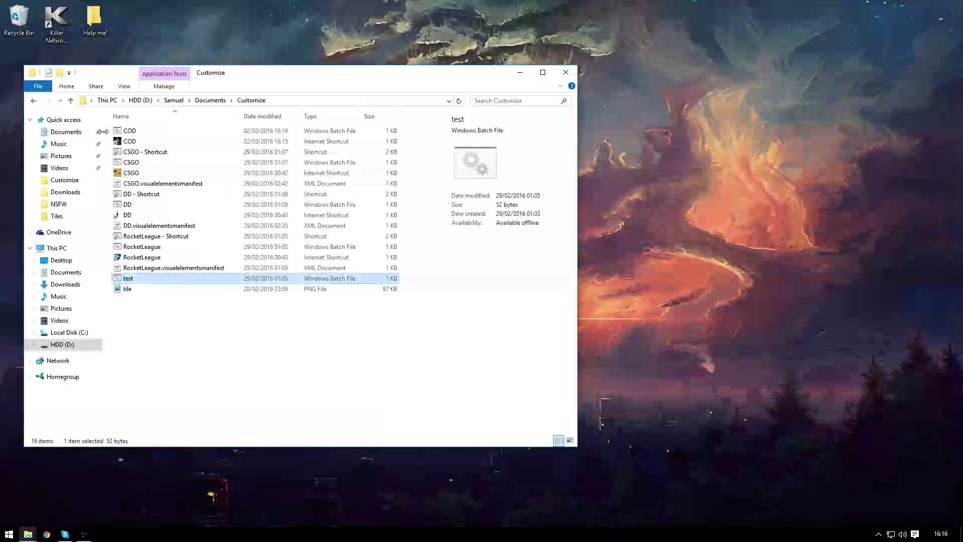
Create 'COD - Shortcut' from the COD batch file and copy it
{"action": "right_click", "coordinate": [149, 133]}
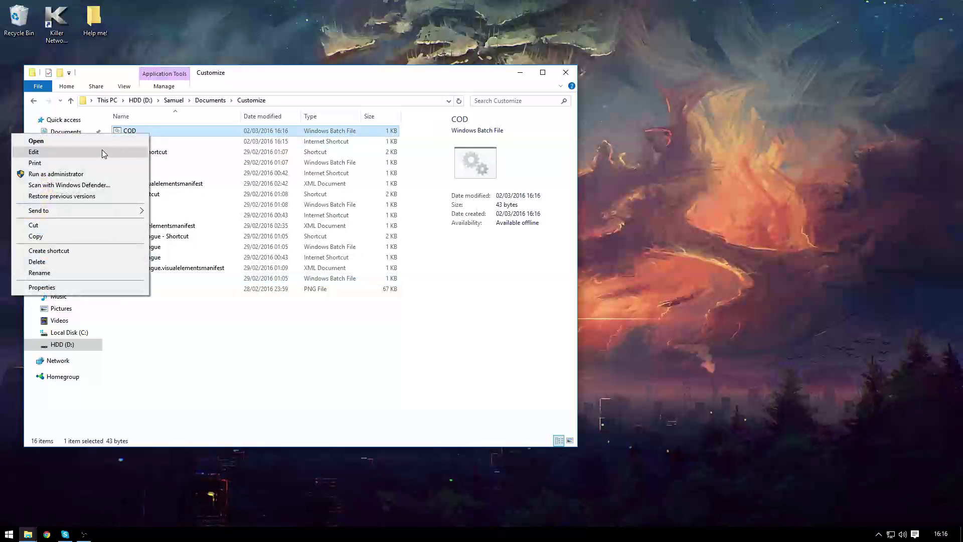
{"action": "left_click", "coordinate": [59, 249]}
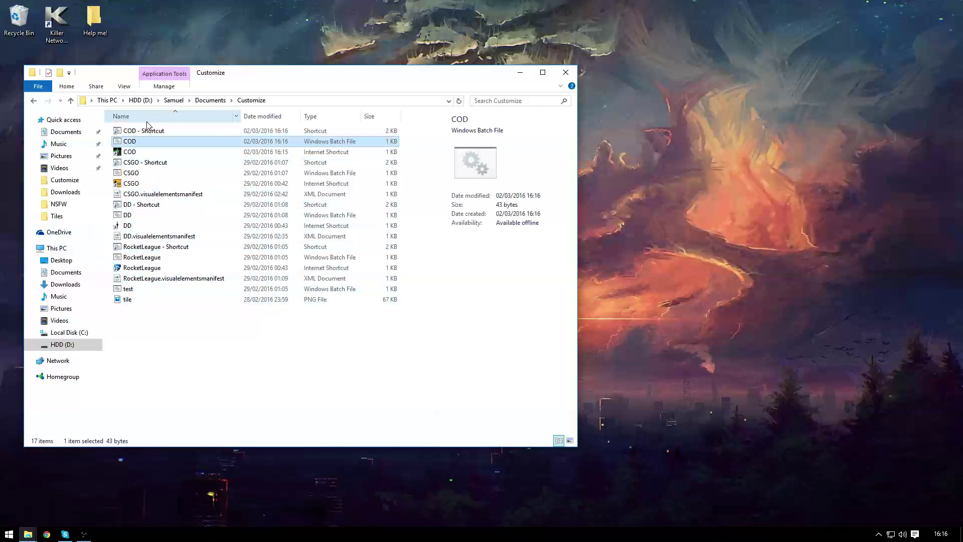
{"action": "right_click", "coordinate": [152, 137]}
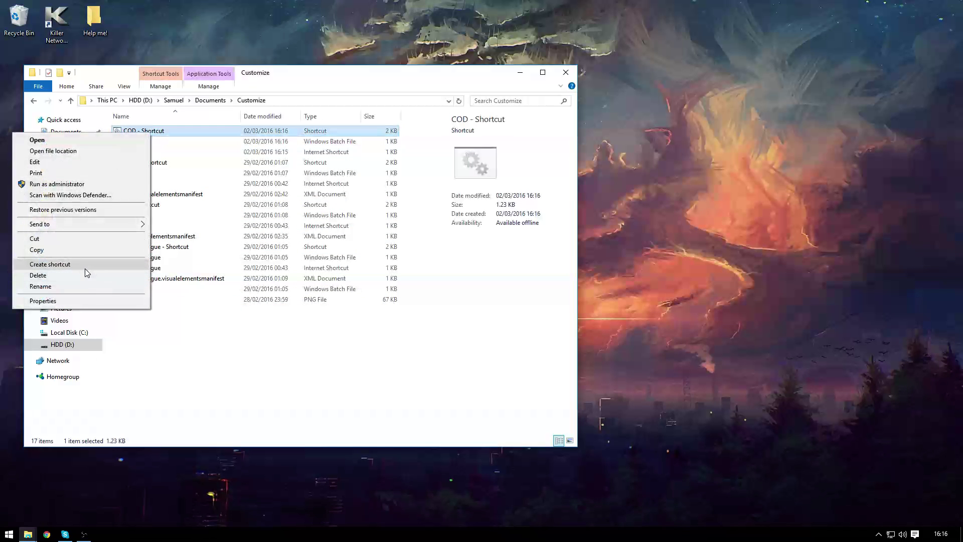
{"action": "left_click", "coordinate": [85, 254]}
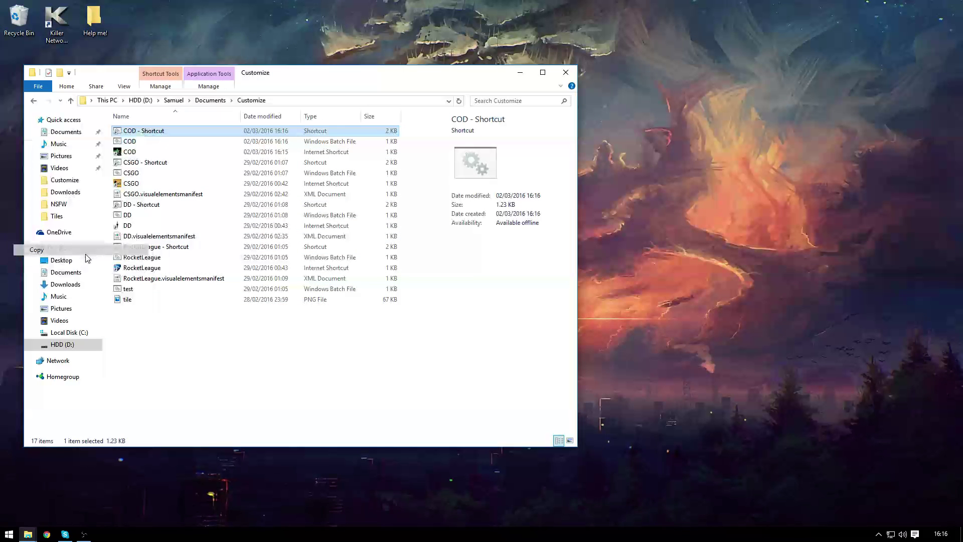
Bring the Start Menu Programs folder forward and close the Customize window
{"action": "left_click", "coordinate": [28, 534]}
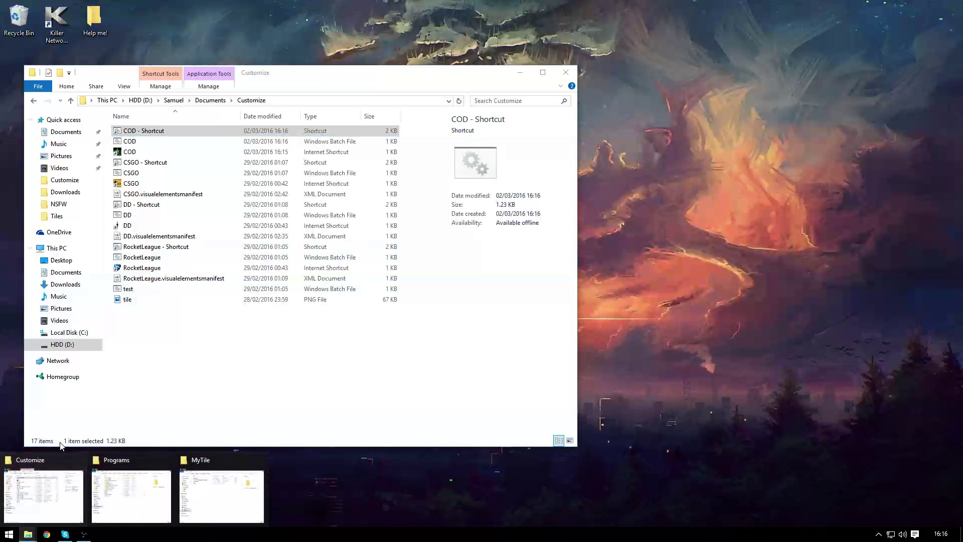
{"action": "left_click", "coordinate": [130, 494]}
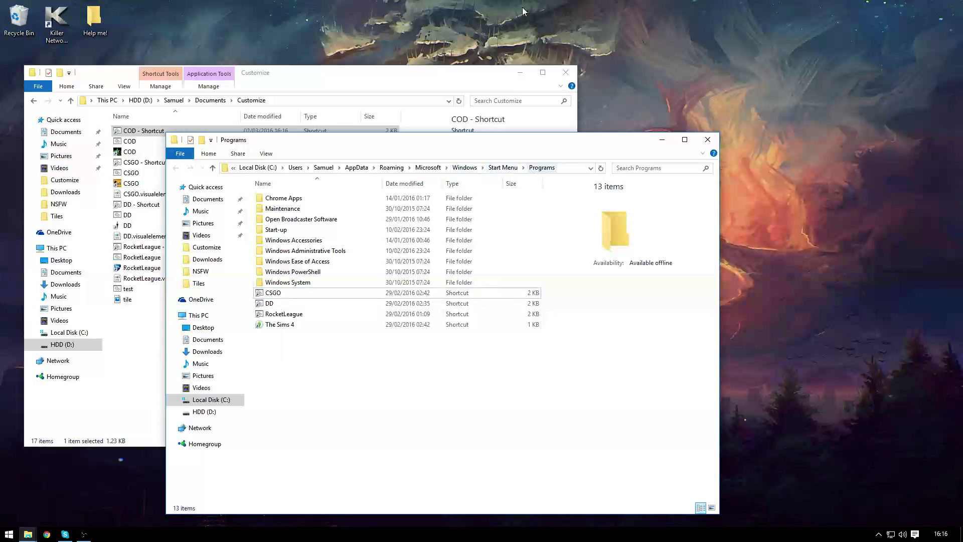
{"action": "left_click", "coordinate": [540, 81]}
{"action": "left_click", "coordinate": [565, 72]}
{"action": "left_click_drag", "start_coordinate": [401, 139], "coordinate": [523, 70]}
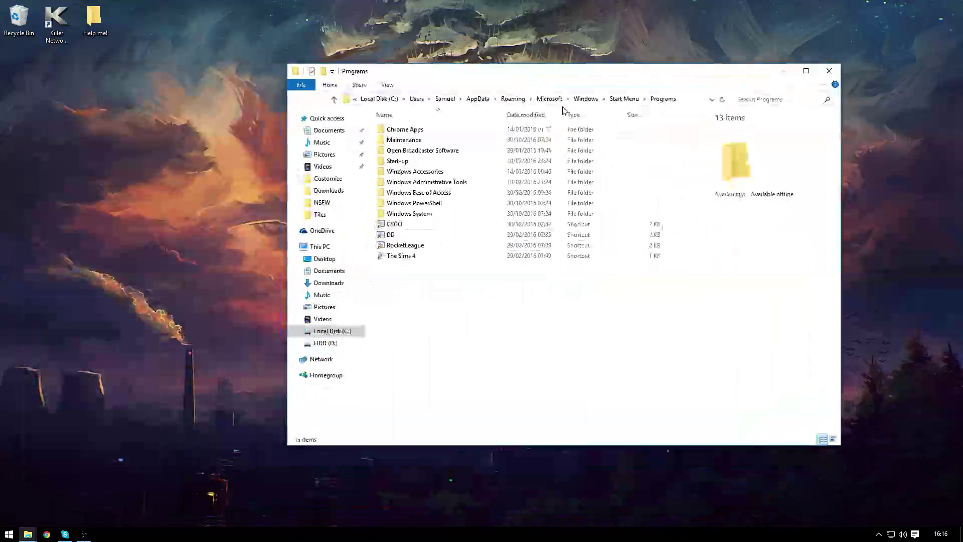
{"action": "left_click", "coordinate": [9, 534]}
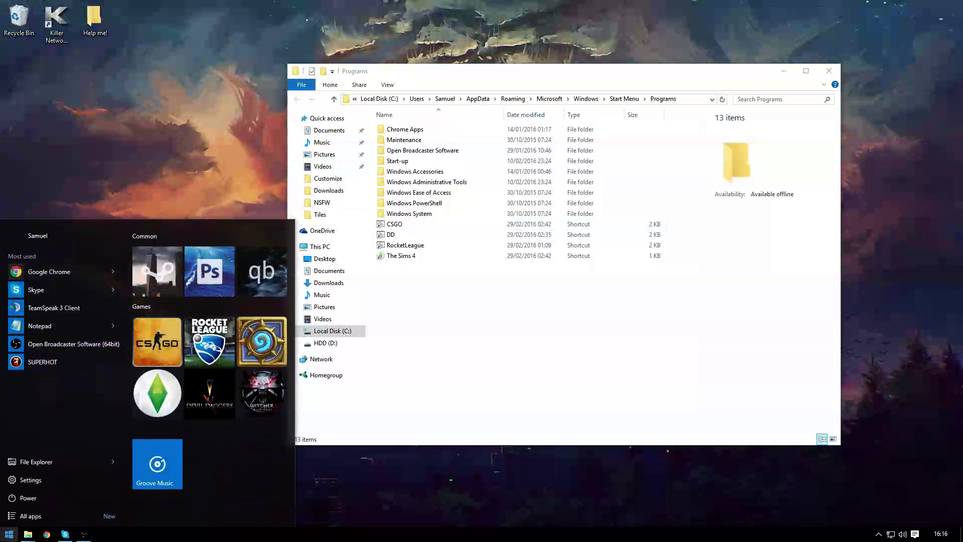
{"action": "type", "text": "%appdat"}
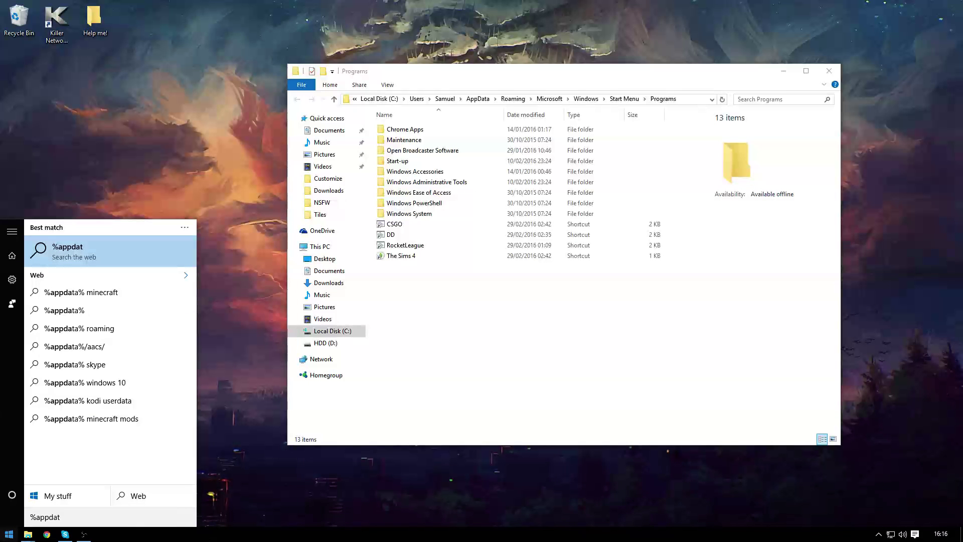
{"action": "type", "text": "a%"}
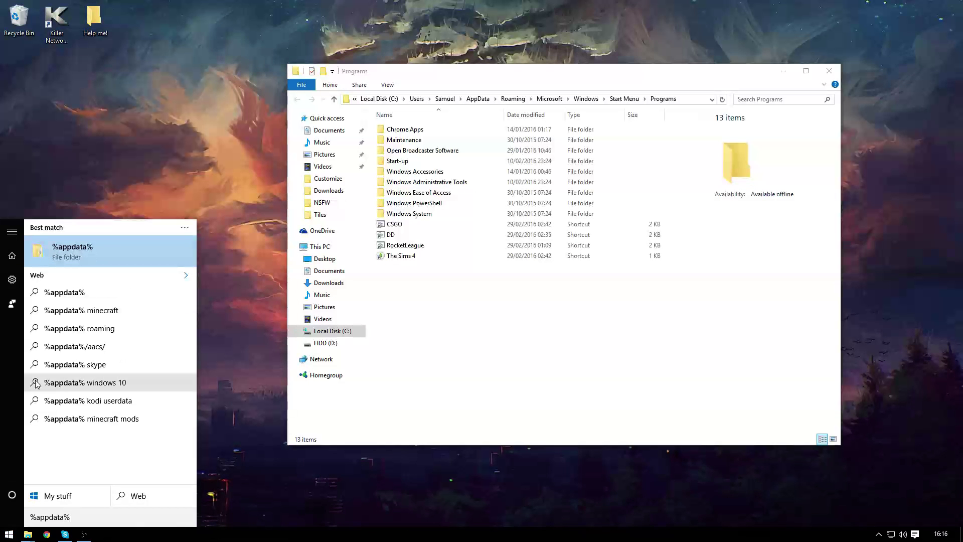
{"action": "left_click", "coordinate": [480, 359]}
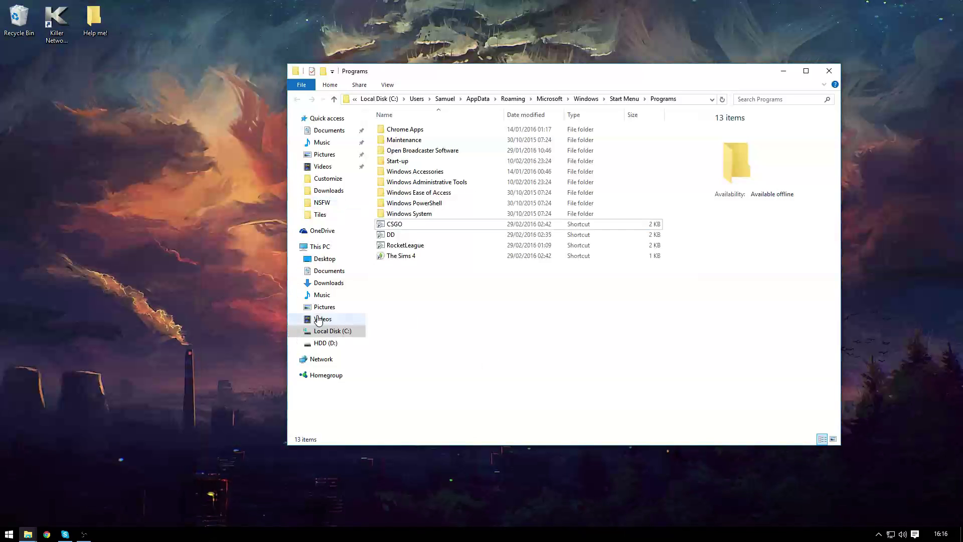
Paste the COD shortcut into Programs and rename it to COD by removing ' - Shortcut'
{"action": "right_click", "coordinate": [391, 299]}
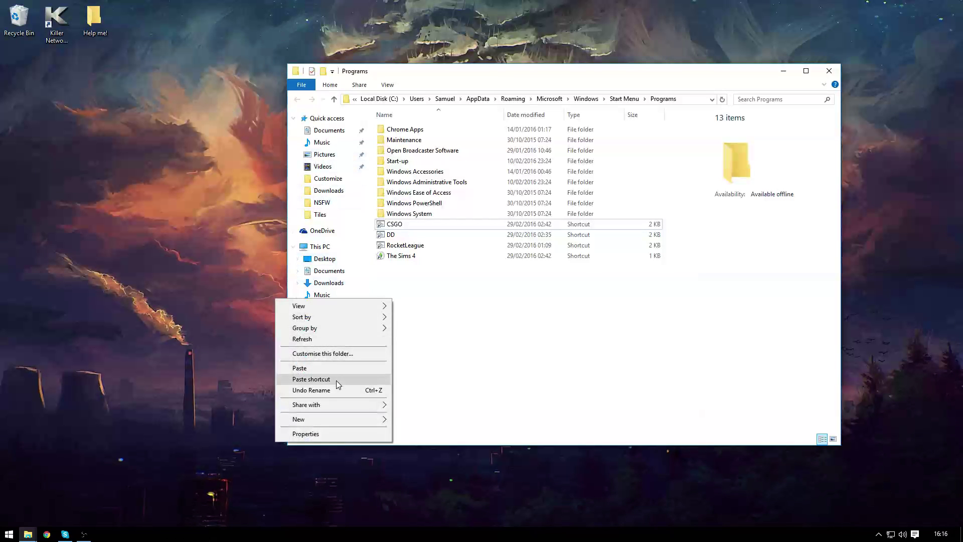
{"action": "left_click", "coordinate": [323, 379]}
{"action": "right_click", "coordinate": [405, 225]}
{"action": "left_click", "coordinate": [296, 390]}
{"action": "left_click_drag", "start_coordinate": [401, 224], "coordinate": [442, 224]}
{"action": "key", "text": "BackSpace"}
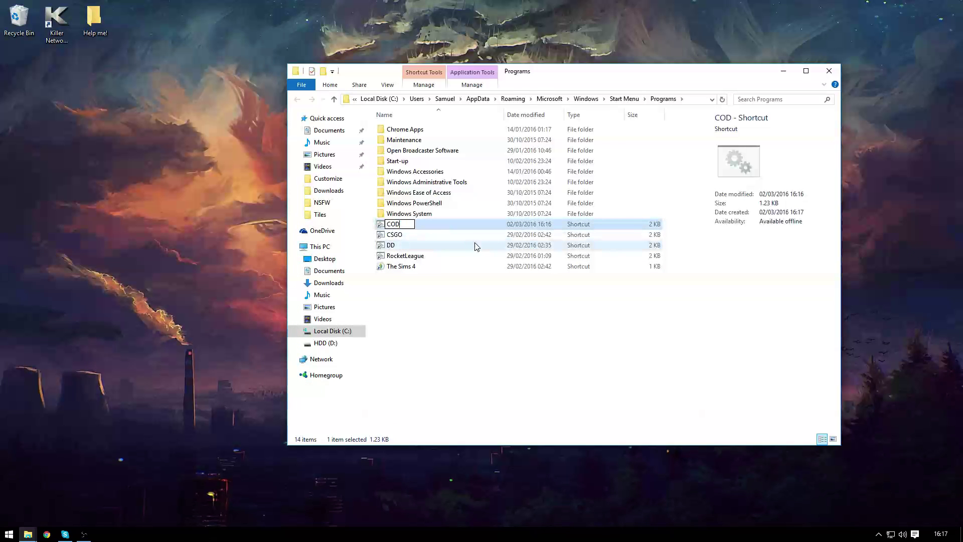
{"action": "left_click", "coordinate": [460, 326]}
Search 'cod' in the Start menu and pin the COD result to Start
{"action": "key", "text": "super"}
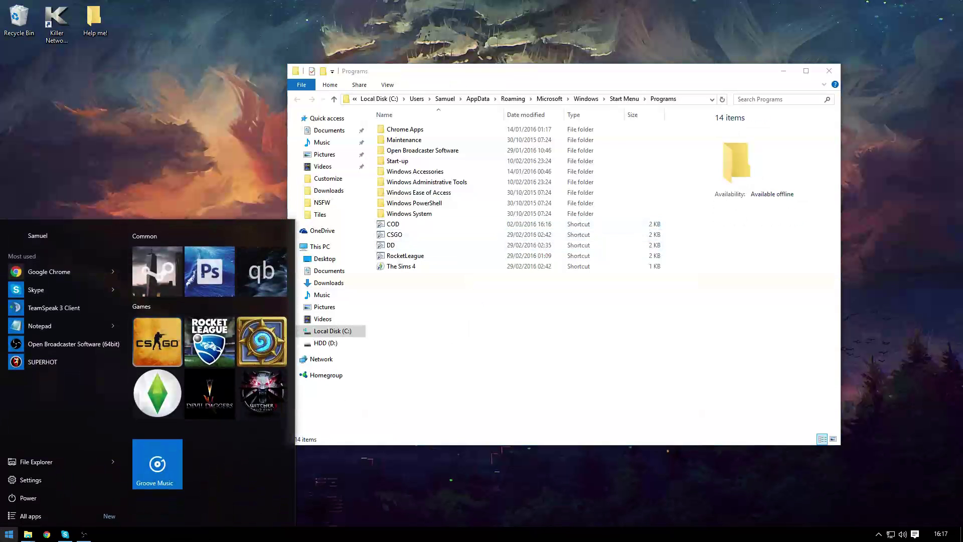
{"action": "type", "text": "cod"}
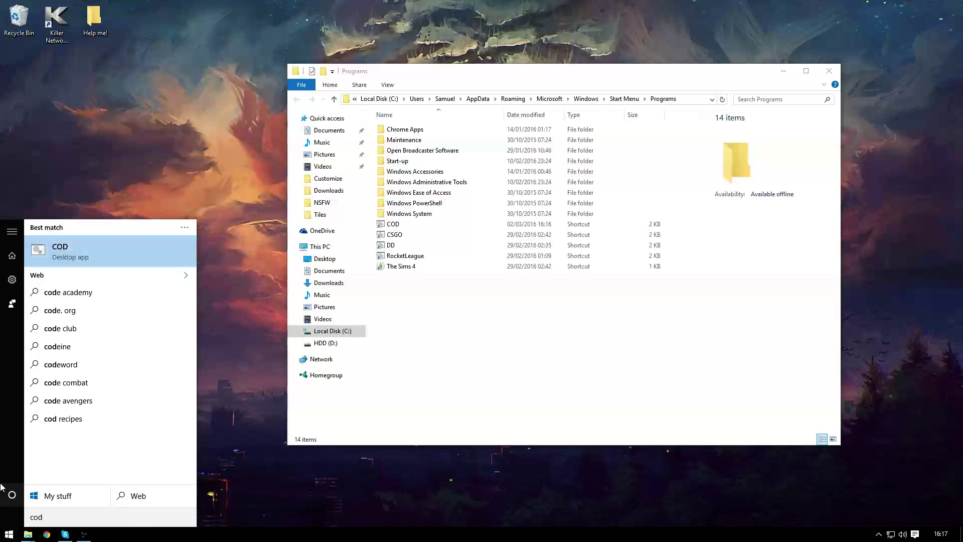
{"action": "right_click", "coordinate": [103, 258]}
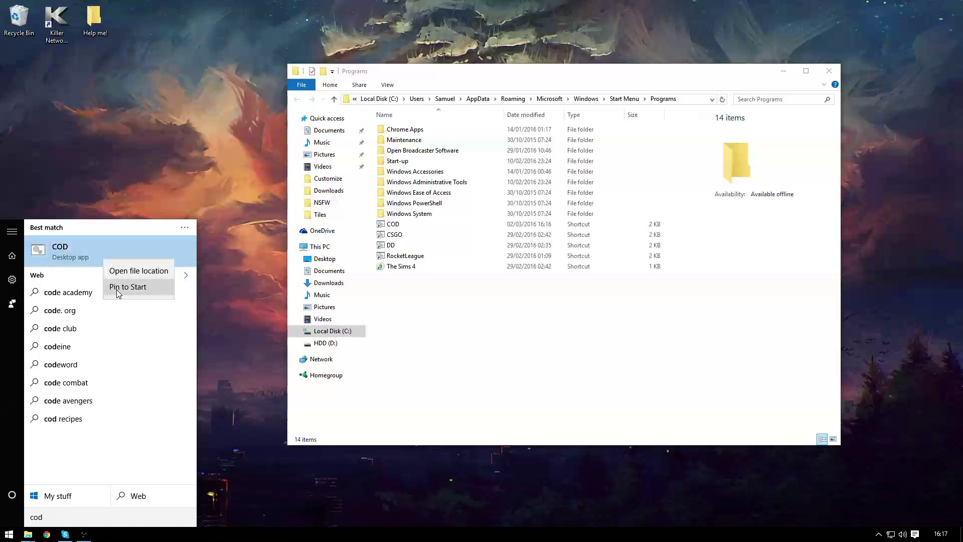
{"action": "left_click", "coordinate": [116, 288]}
{"action": "left_click", "coordinate": [9, 534]}
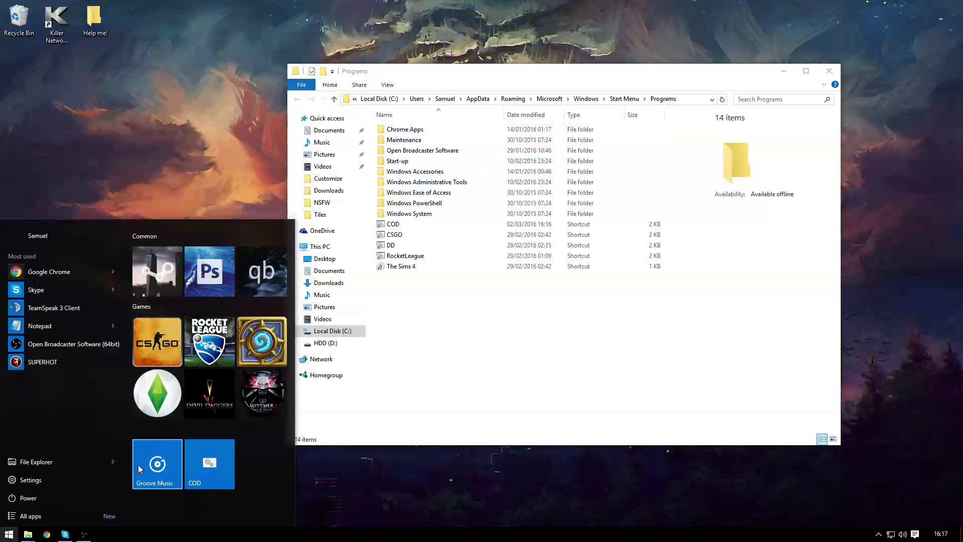
{"action": "mouse_move", "coordinate": [27, 536]}
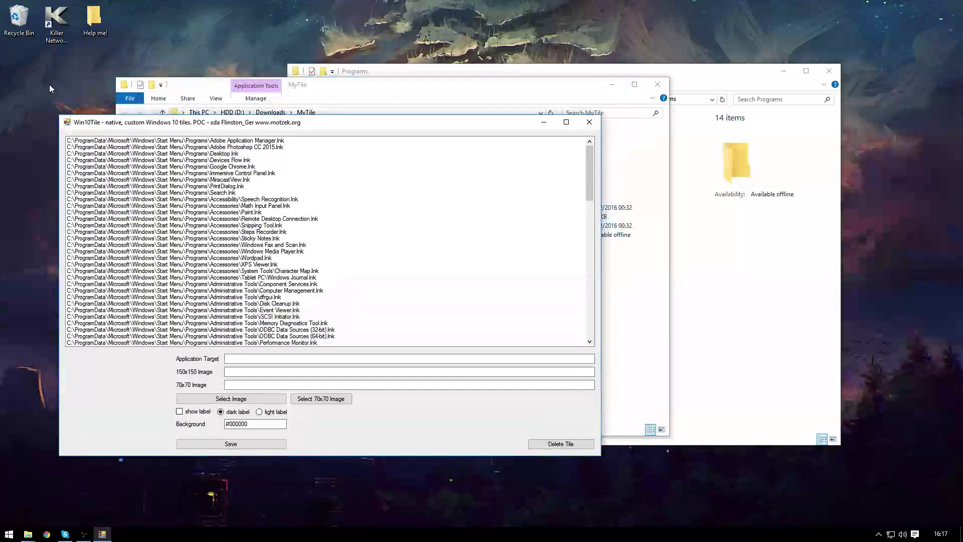
Close the MyTile folder window and reopen Start to view the pinned COD tile
{"action": "left_click", "coordinate": [614, 146]}
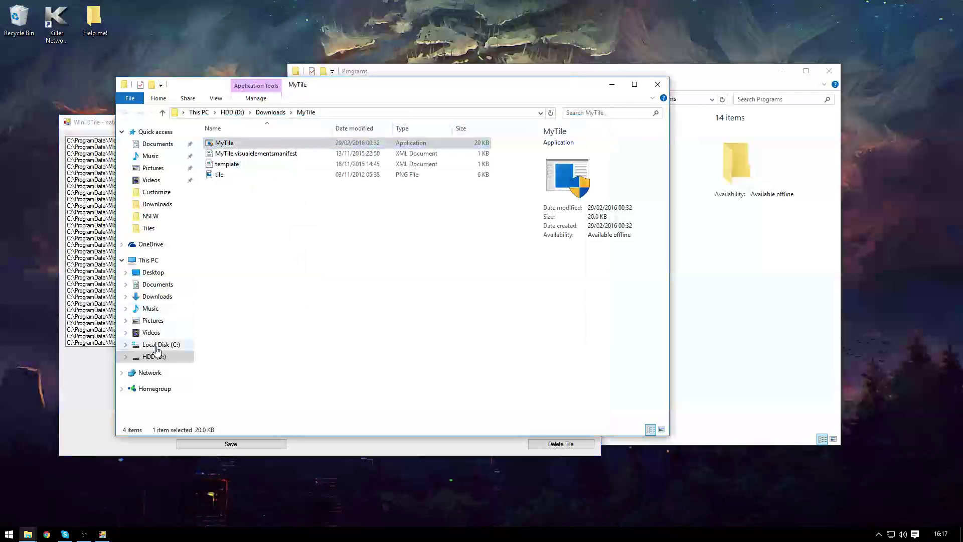
{"action": "left_click", "coordinate": [657, 84]}
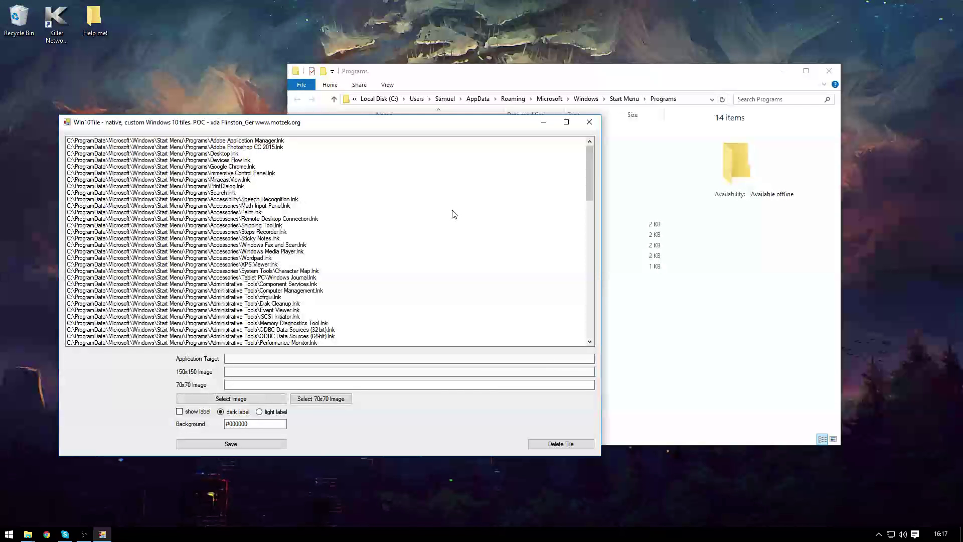
{"action": "key", "text": "super"}
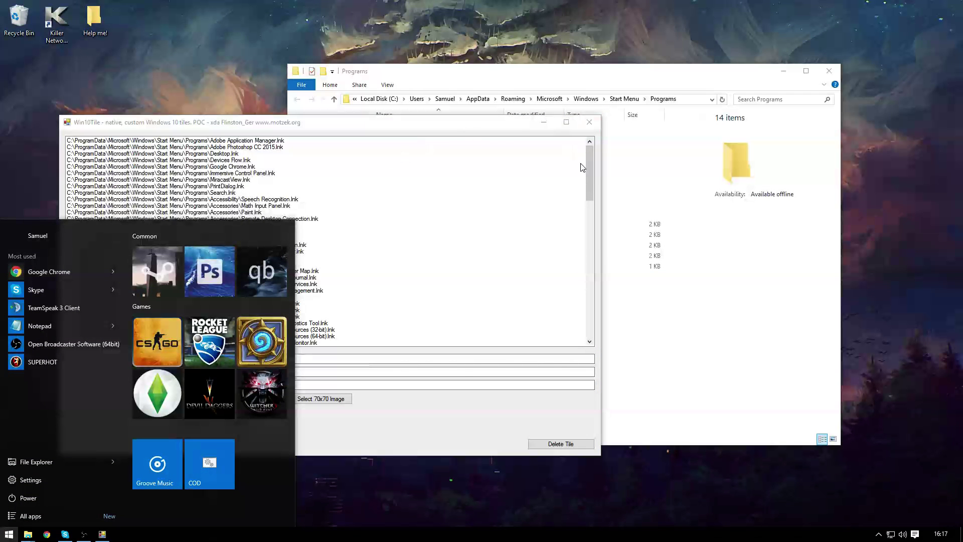
Give the COD.lnk tile COD.bat as target and tile.png as 150x150 image, save, and close Win10Tile
{"action": "left_click_drag", "start_coordinate": [588, 163], "coordinate": [585, 313]}
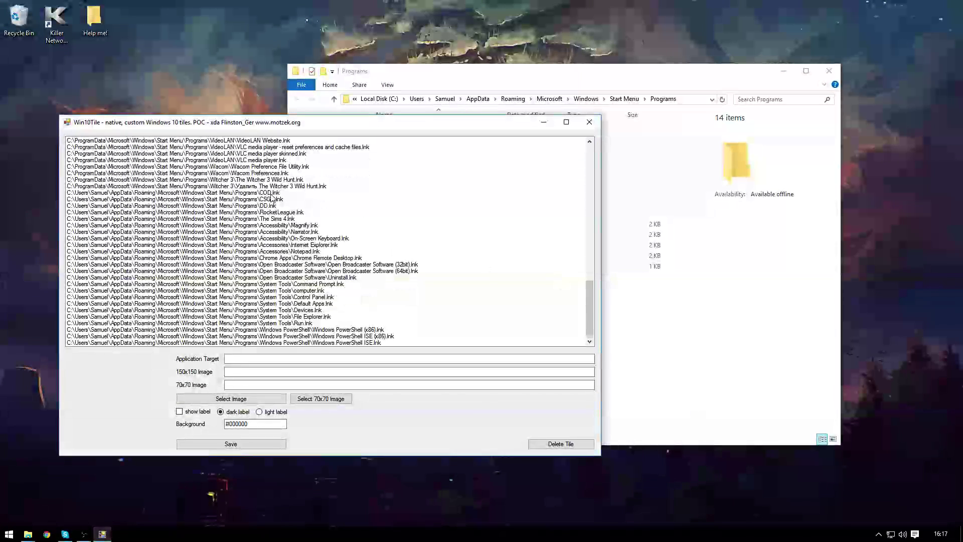
{"action": "left_click", "coordinate": [166, 192]}
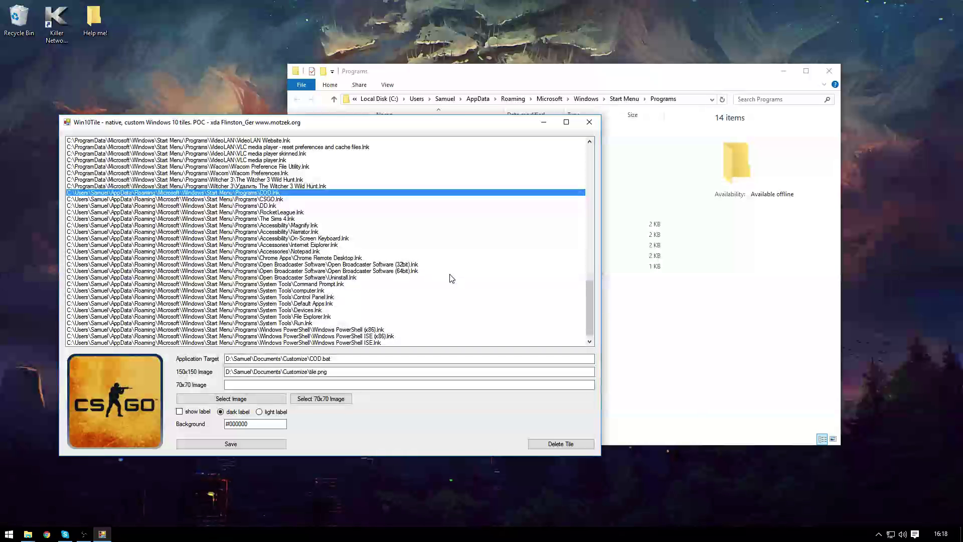
{"action": "left_click", "coordinate": [210, 444]}
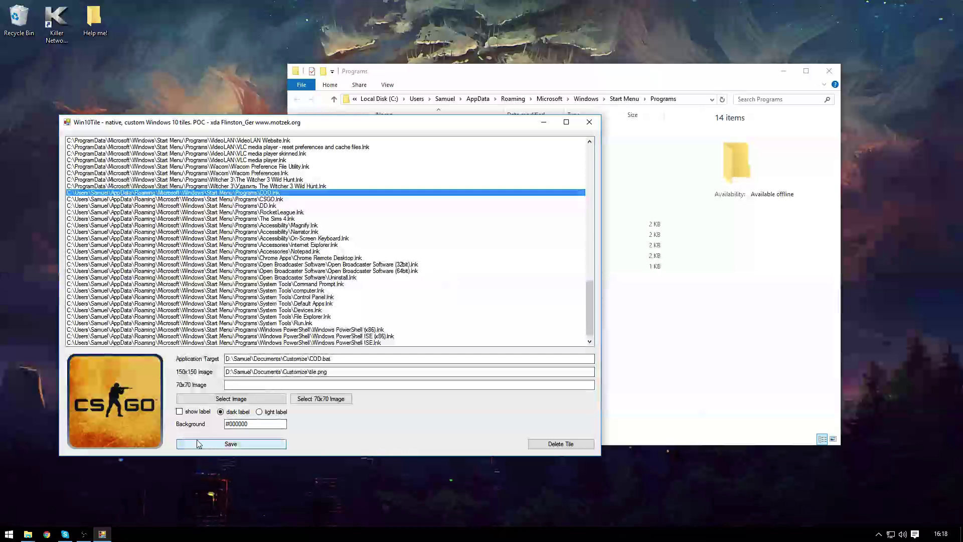
{"action": "left_click", "coordinate": [590, 123]}
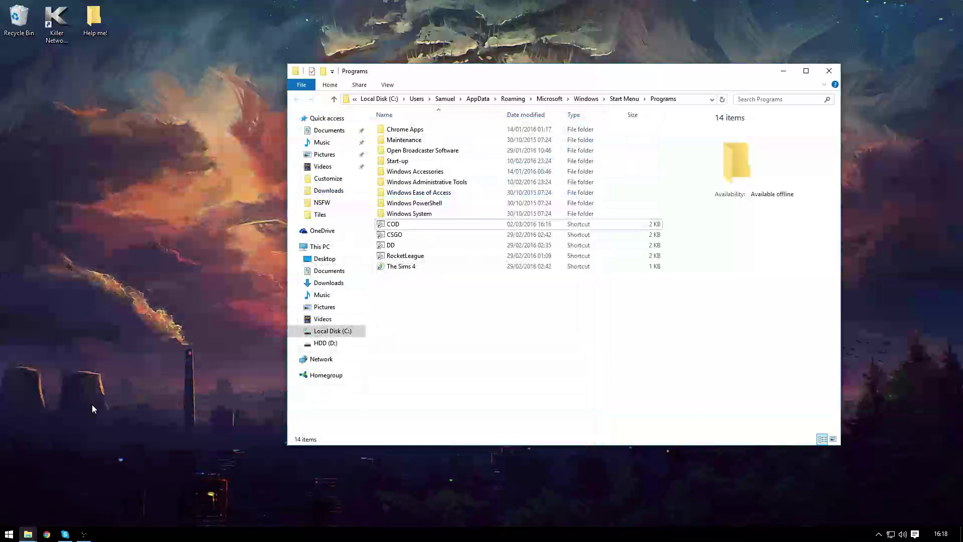
Check the new COD tile in the Start menu, then switch to Open Broadcaster Software
{"action": "left_click", "coordinate": [9, 534]}
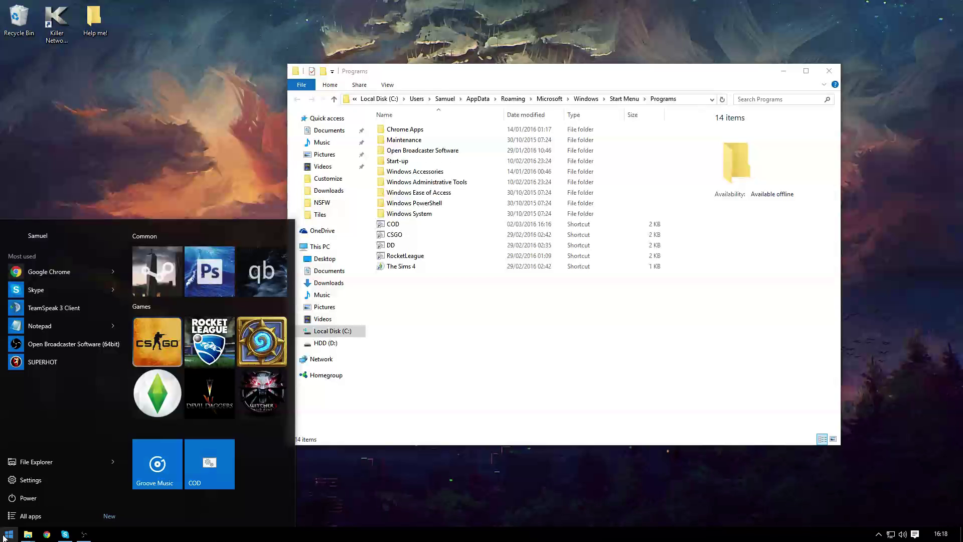
{"action": "left_click", "coordinate": [84, 534]}
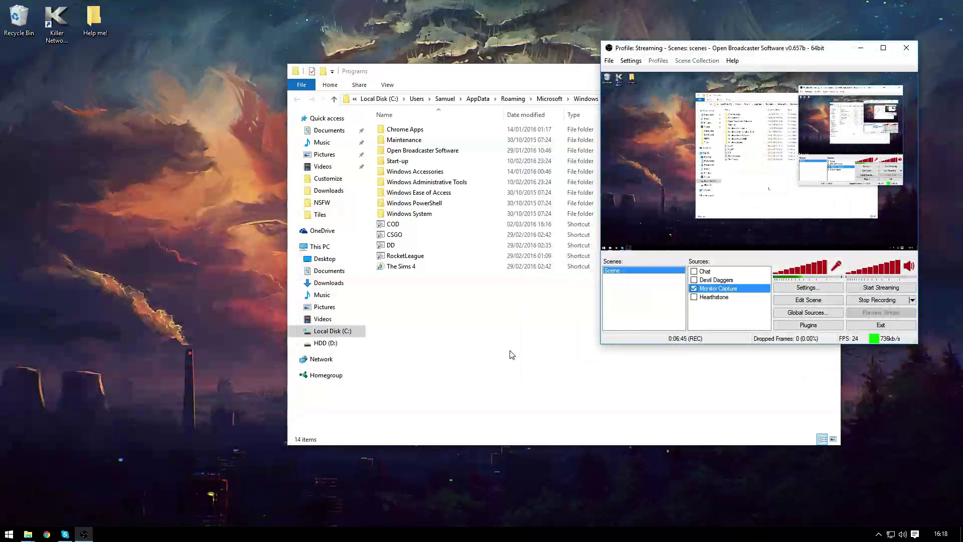